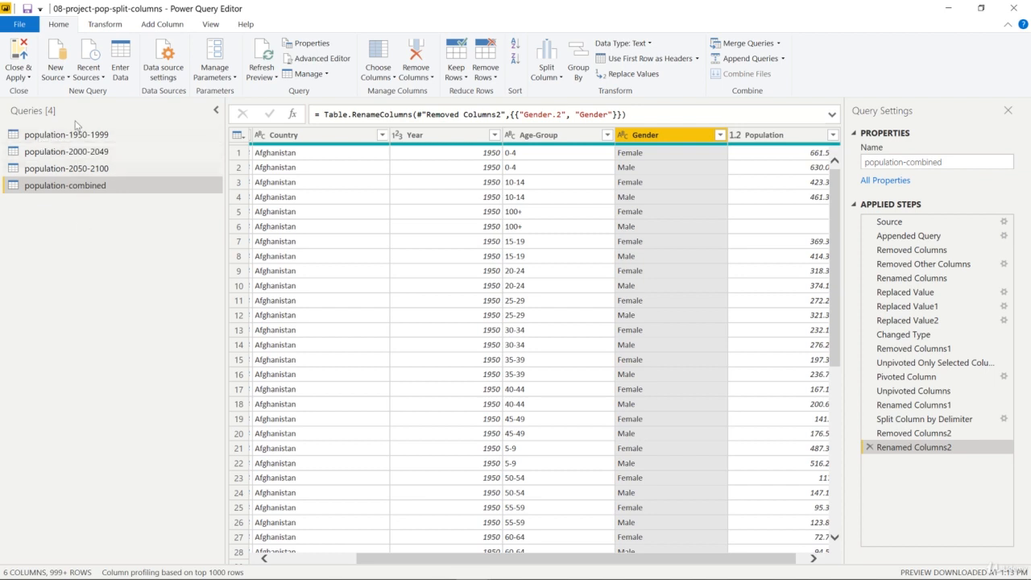
Create a new query group named "Initial Queries" with no description.
{"action": "right_click", "coordinate": [80, 242]}
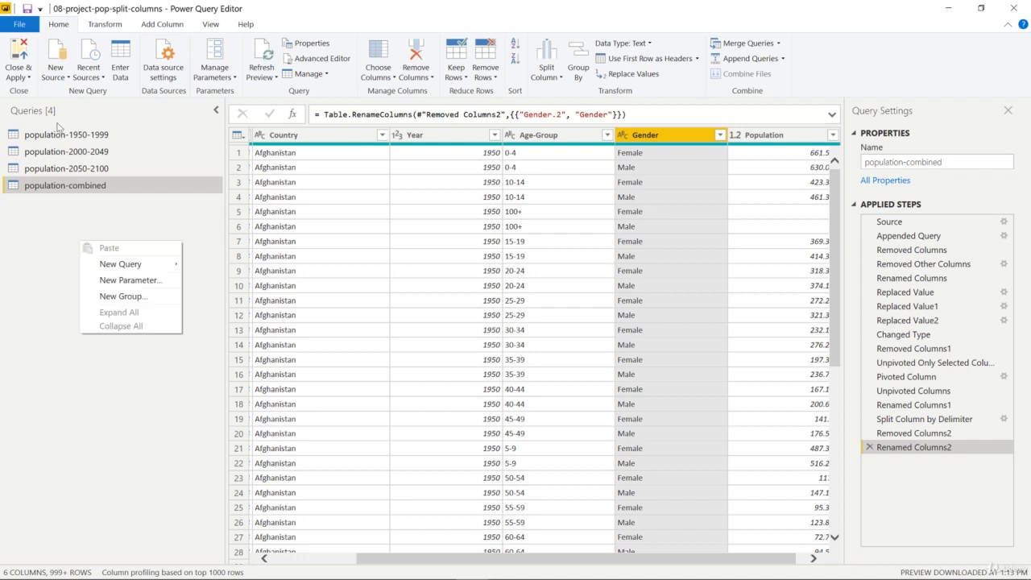
{"action": "left_click", "coordinate": [120, 297]}
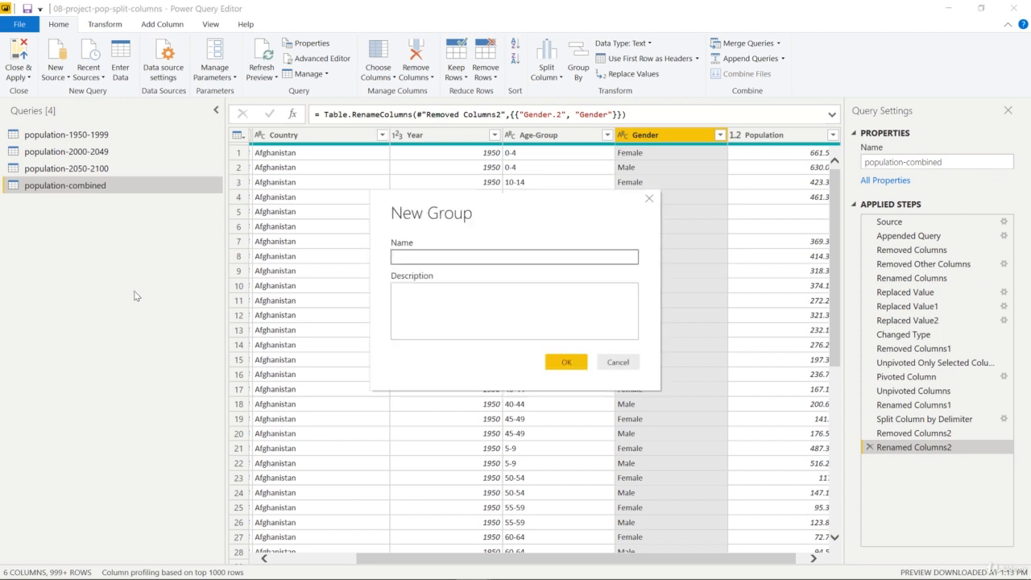
{"action": "type", "text": "Initia"}
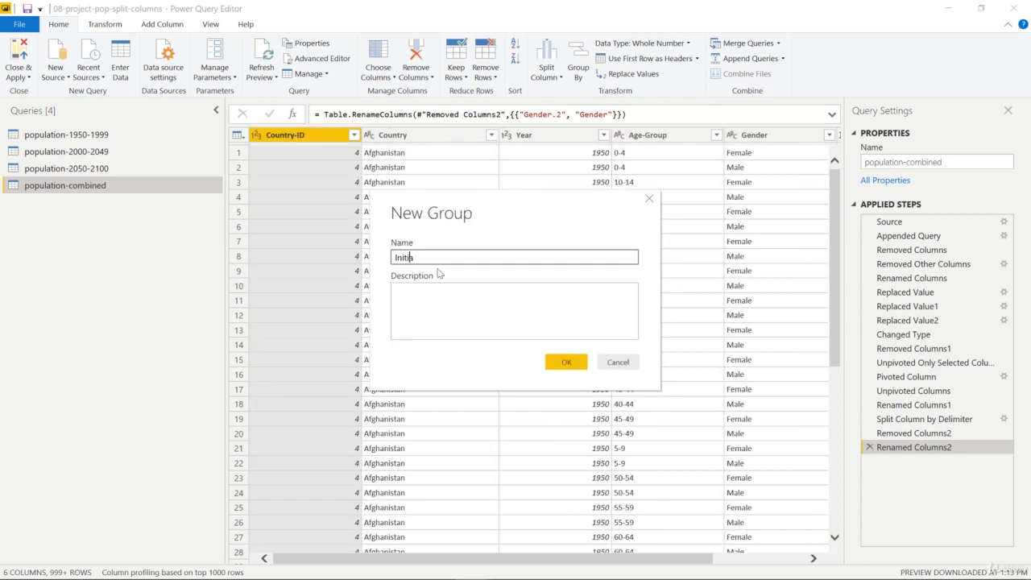
{"action": "type", "text": "l Queries"}
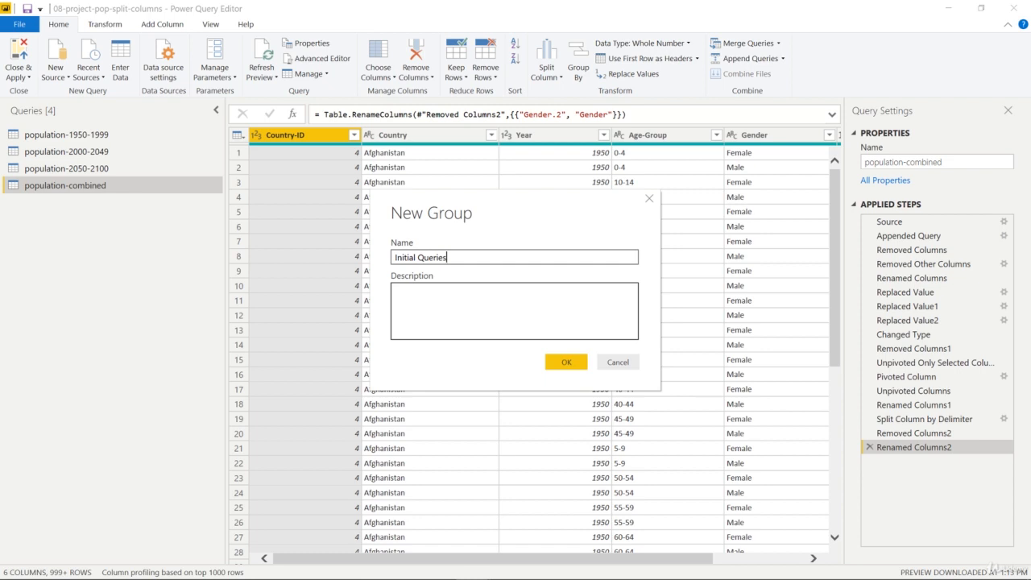
{"action": "left_click", "coordinate": [564, 364]}
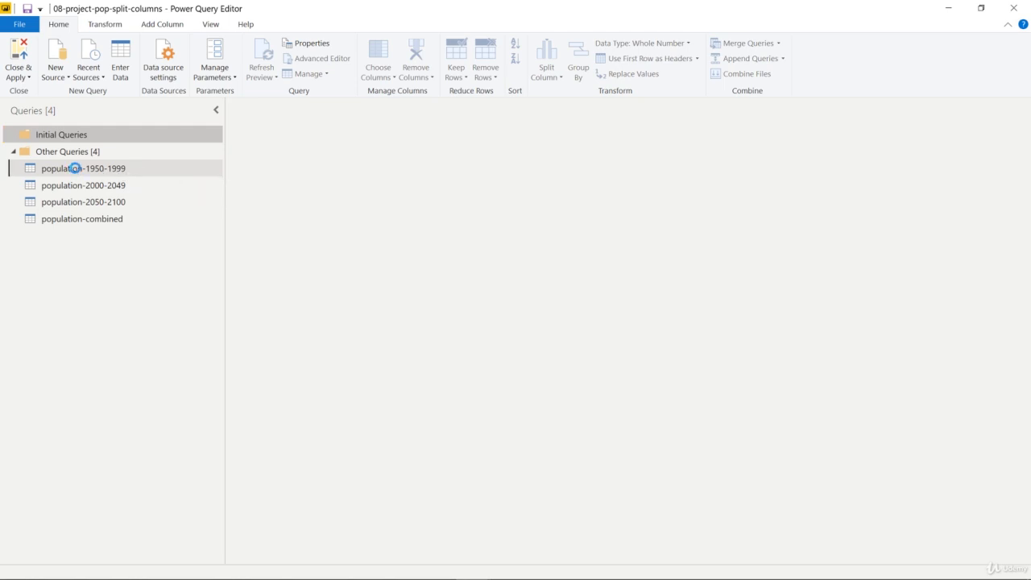
Move the population-1950-1999 and population-2000-2049 queries into the Initial Queries group.
{"action": "left_click_drag", "start_coordinate": [76, 167], "coordinate": [55, 129]}
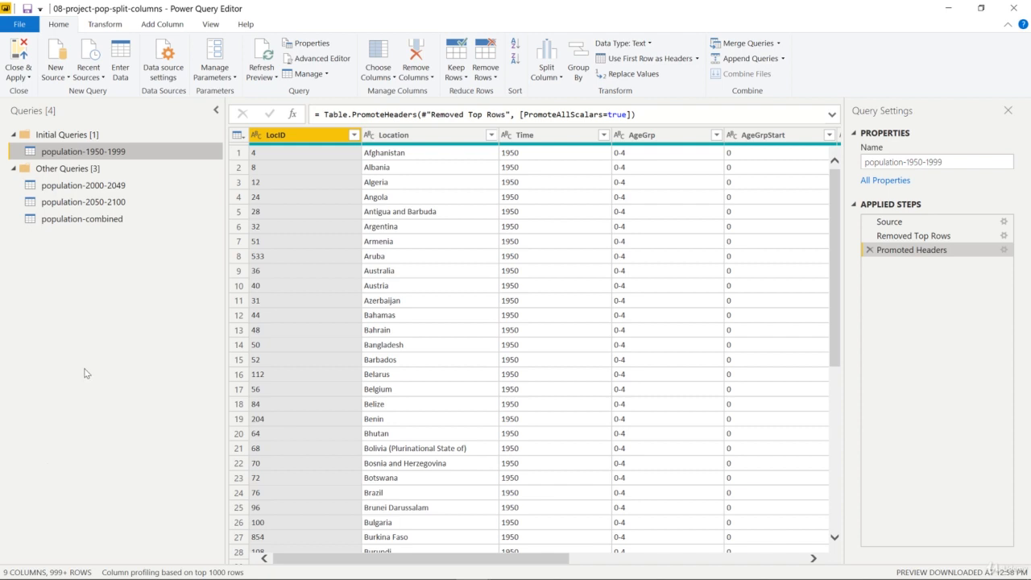
{"action": "left_click", "coordinate": [98, 186]}
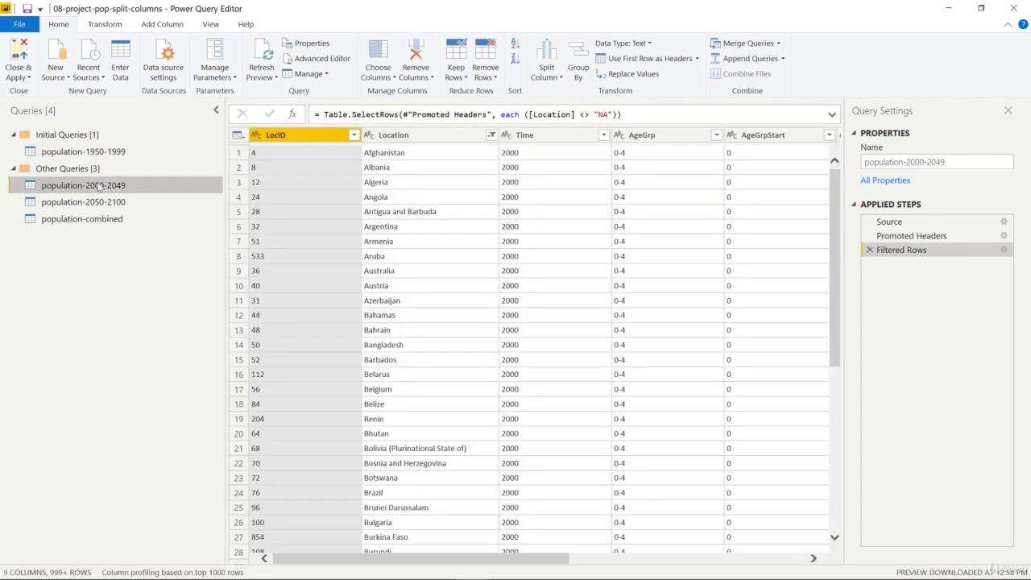
{"action": "right_click", "coordinate": [99, 186]}
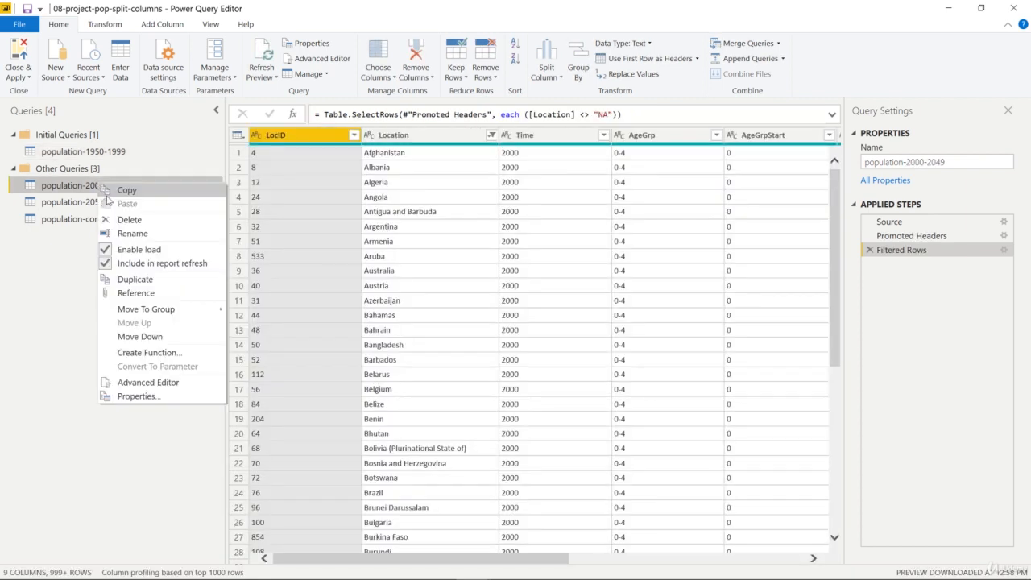
{"action": "mouse_move", "coordinate": [159, 312]}
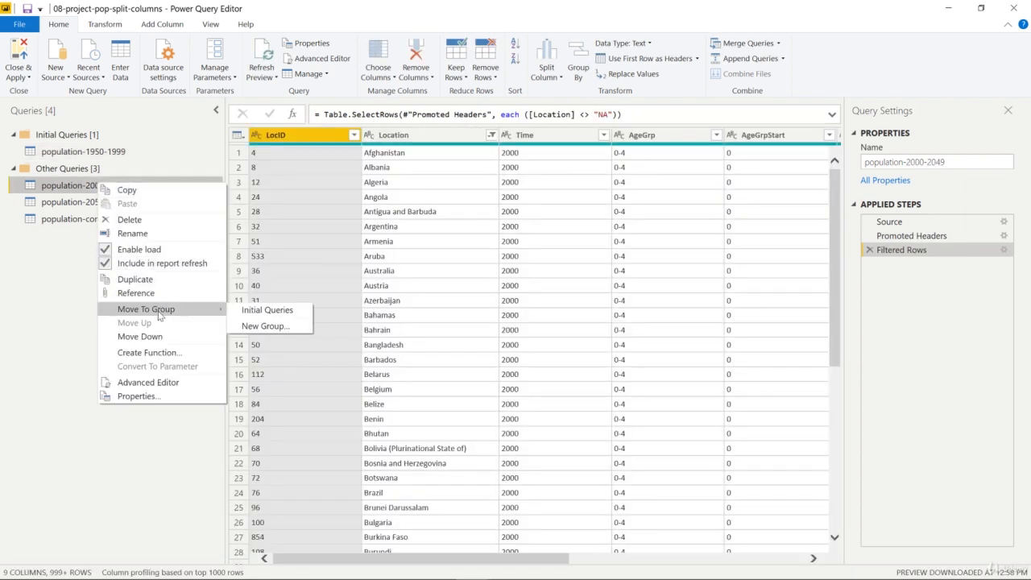
{"action": "left_click", "coordinate": [254, 313]}
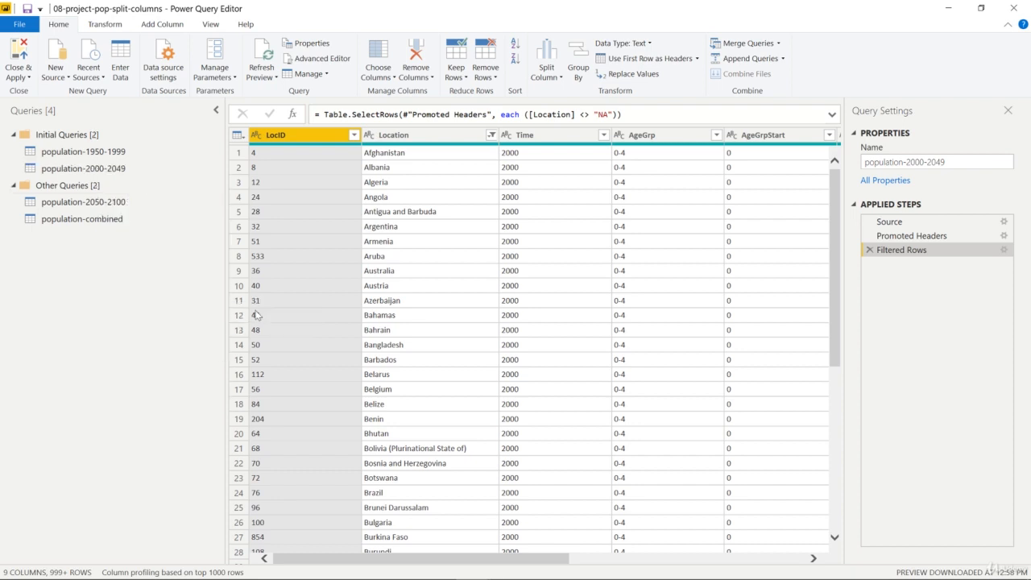
Move the population-2050-2100 and population-combined queries from Other Queries into the Initial Queries group.
{"action": "left_click", "coordinate": [117, 205]}
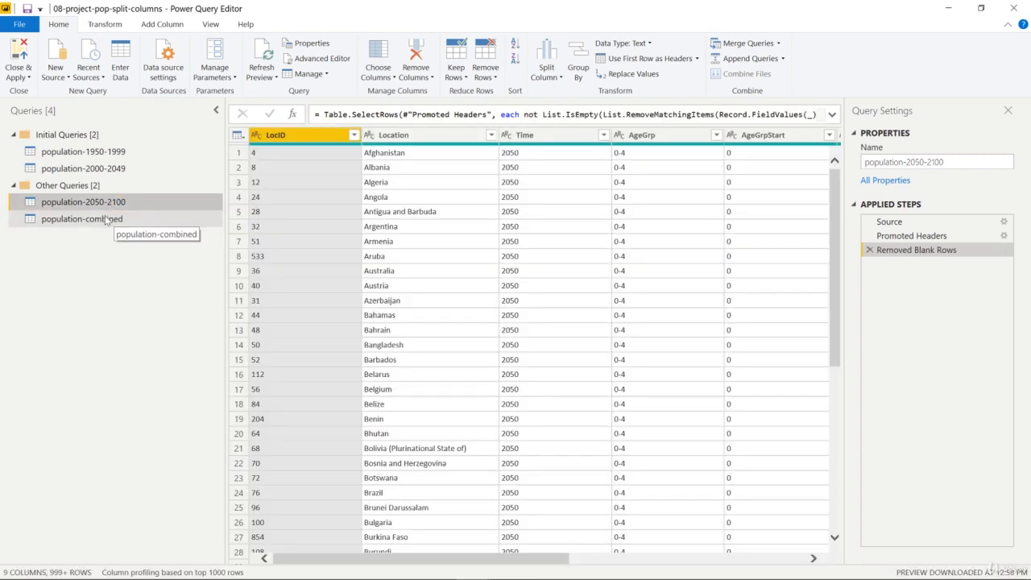
{"action": "left_click", "coordinate": [108, 220]}
{"action": "left_click_drag", "start_coordinate": [105, 213], "coordinate": [95, 171]}
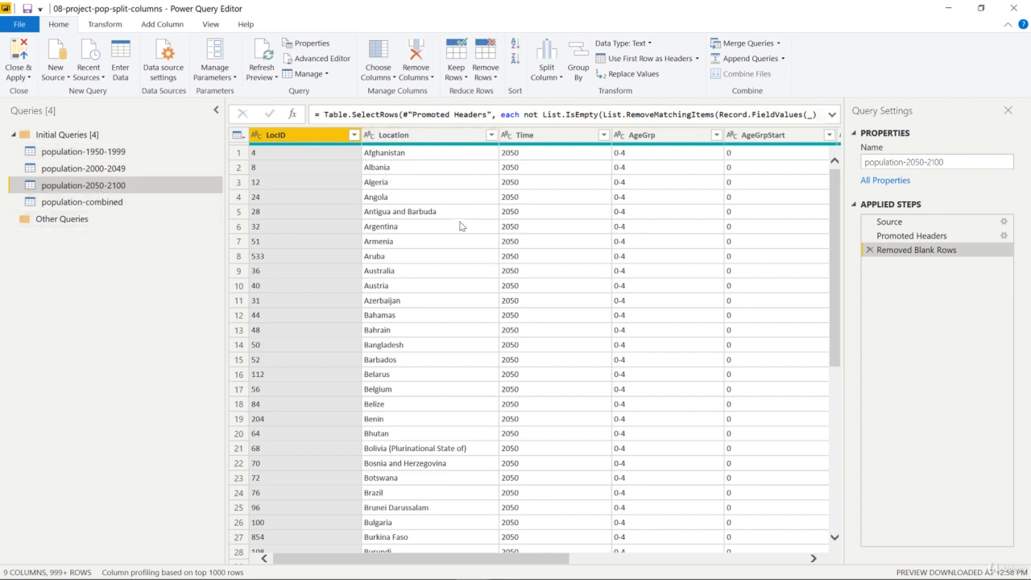
{"action": "left_click", "coordinate": [400, 136]}
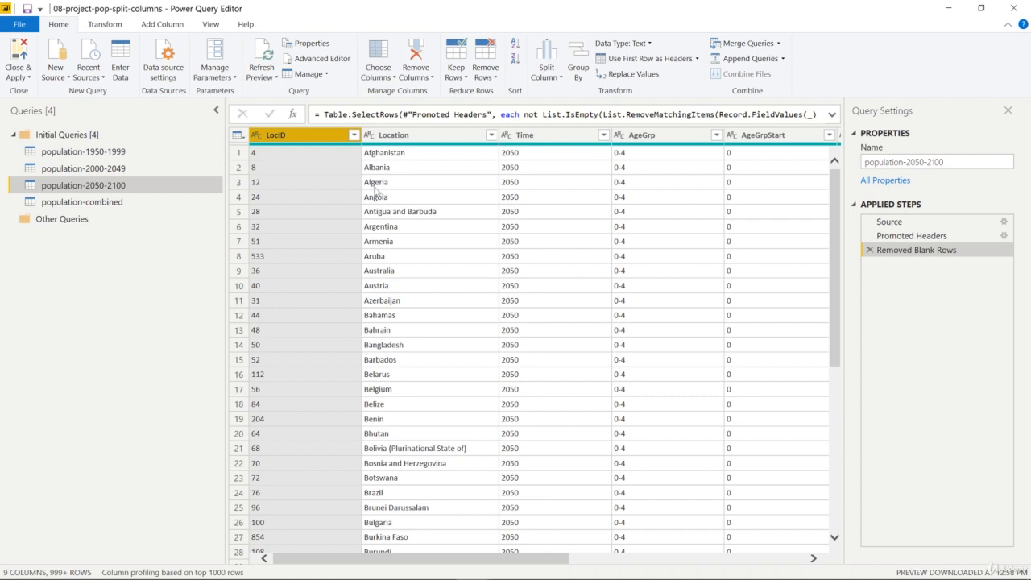
In the population-combined query, place the Gender column between Year and Age-Group.
{"action": "left_click", "coordinate": [153, 202]}
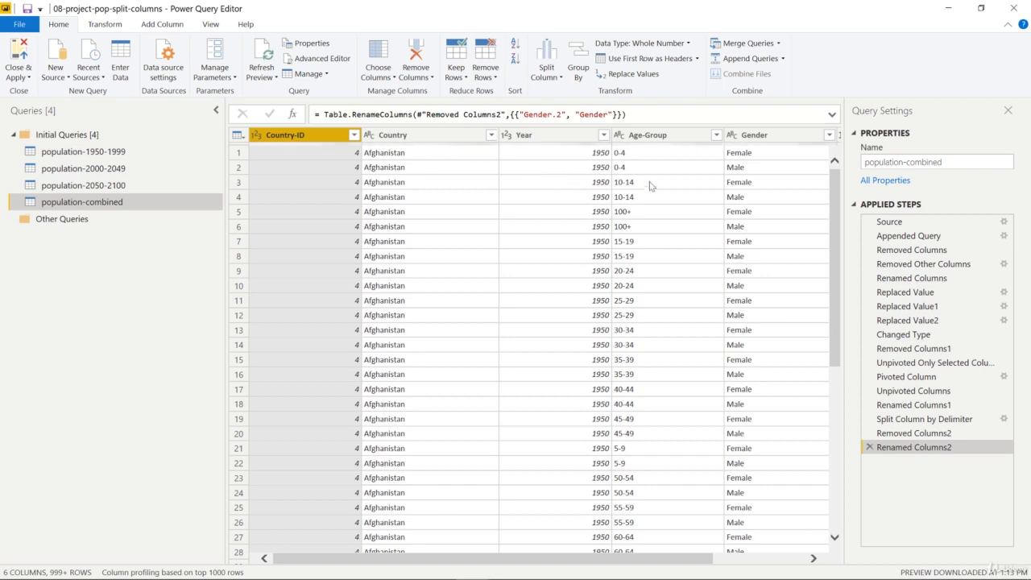
{"action": "left_click", "coordinate": [765, 137]}
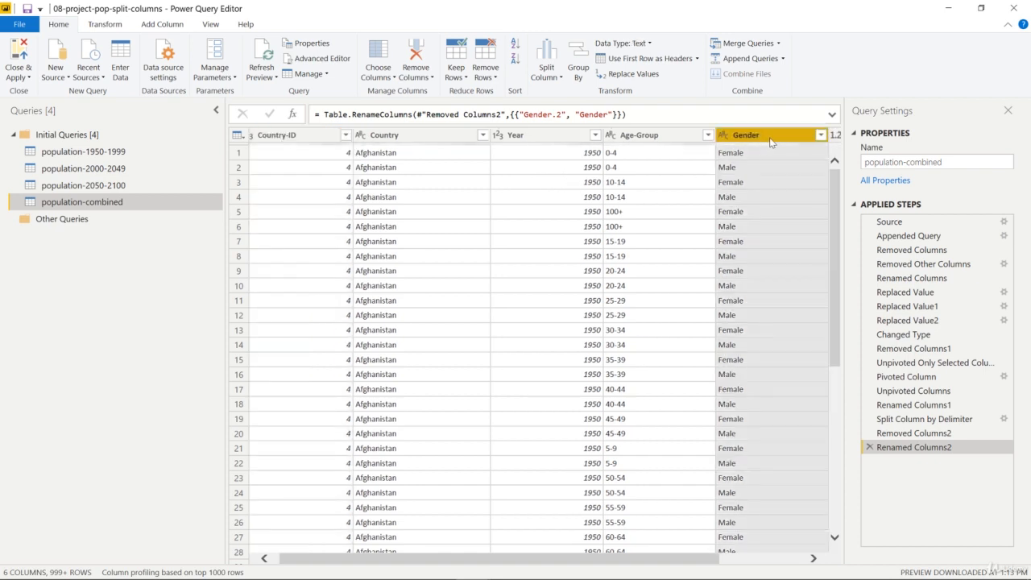
{"action": "left_click_drag", "start_coordinate": [770, 142], "coordinate": [673, 139]}
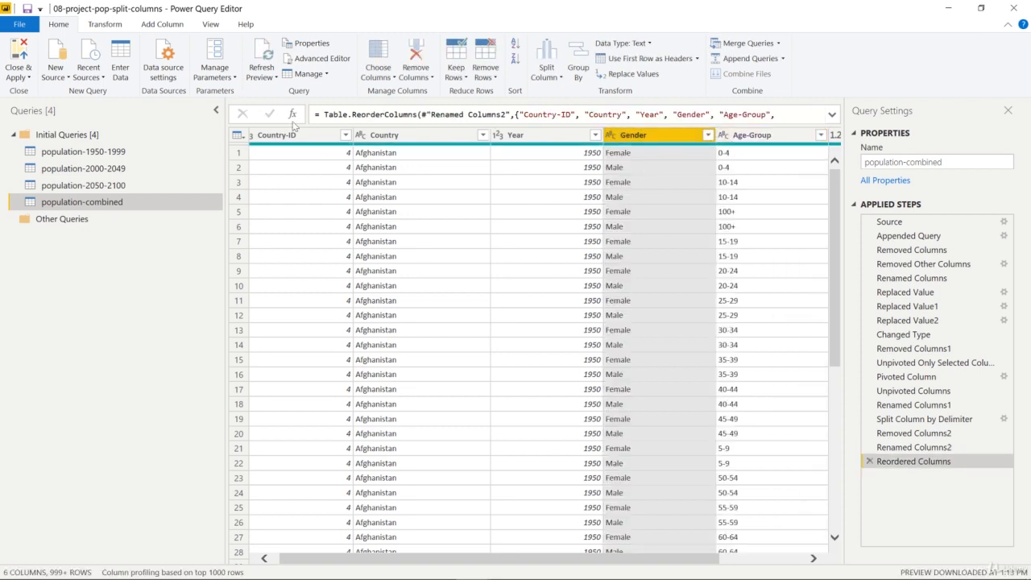
Use the Move command to shift the Gender column one place right and back one place left.
{"action": "left_click", "coordinate": [106, 25]}
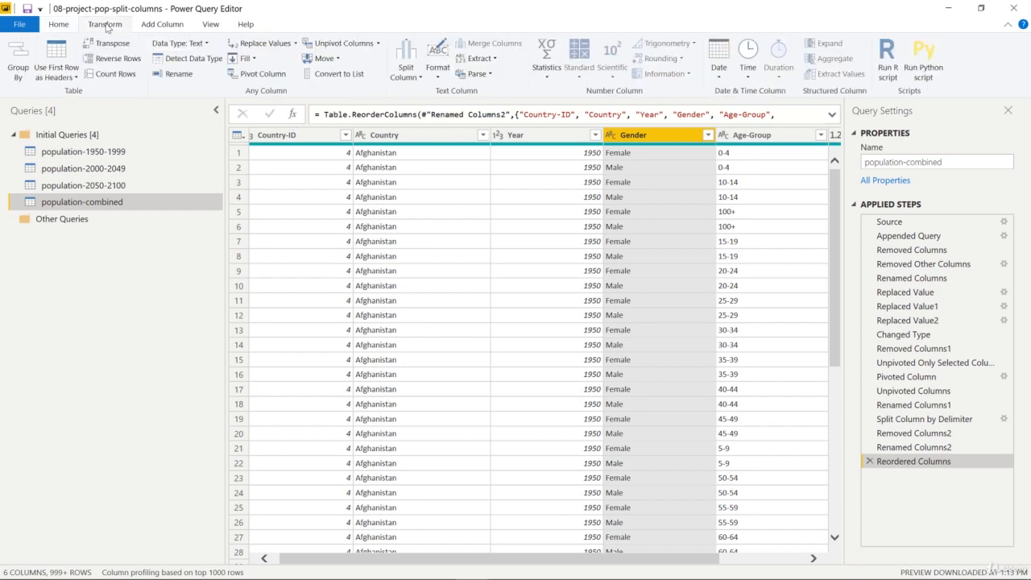
{"action": "left_click", "coordinate": [330, 61]}
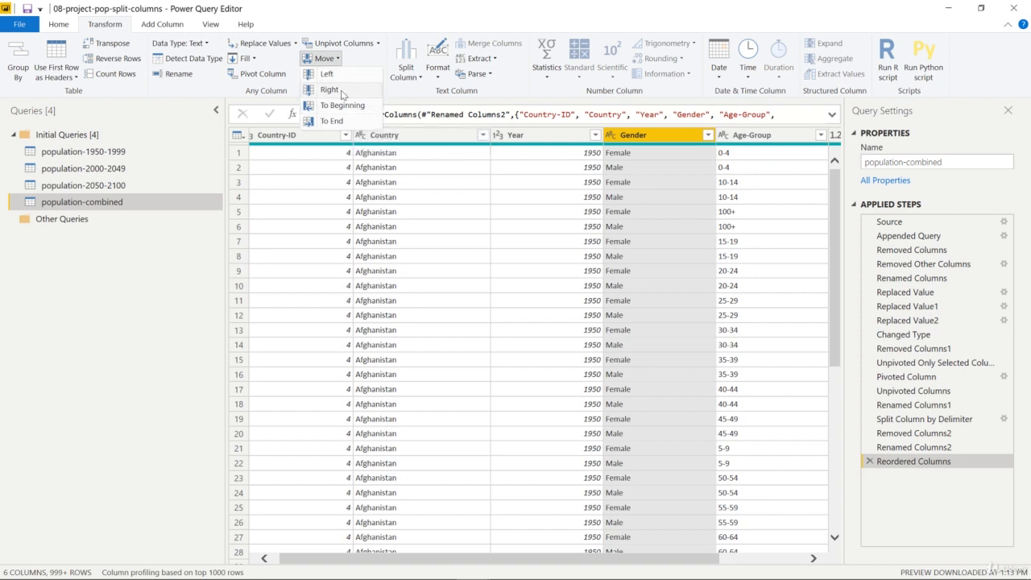
{"action": "left_click", "coordinate": [344, 90]}
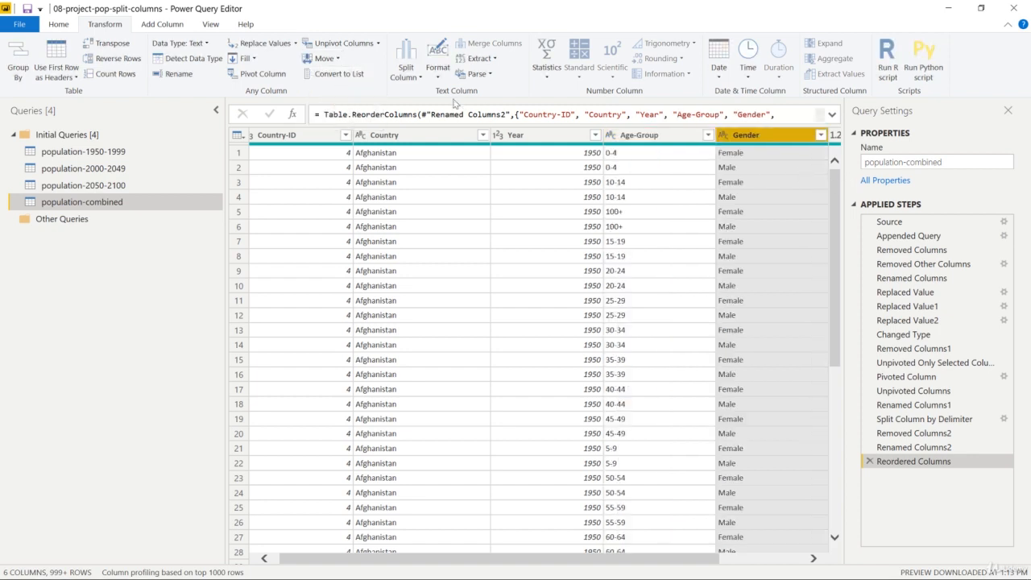
{"action": "left_click", "coordinate": [324, 59]}
{"action": "left_click", "coordinate": [342, 76]}
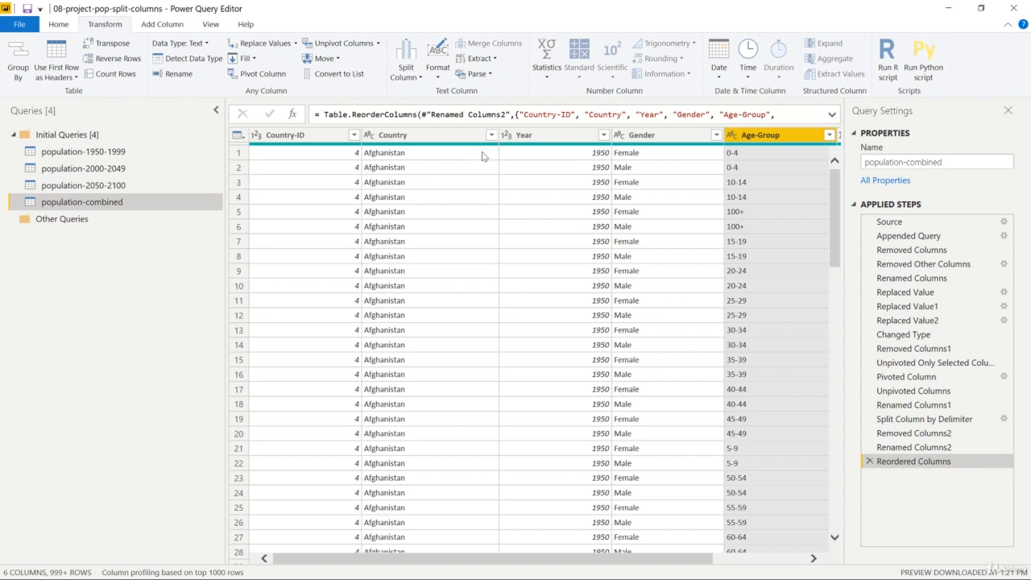
Sort the population-combined rows by the Year column in descending order.
{"action": "left_click", "coordinate": [536, 144]}
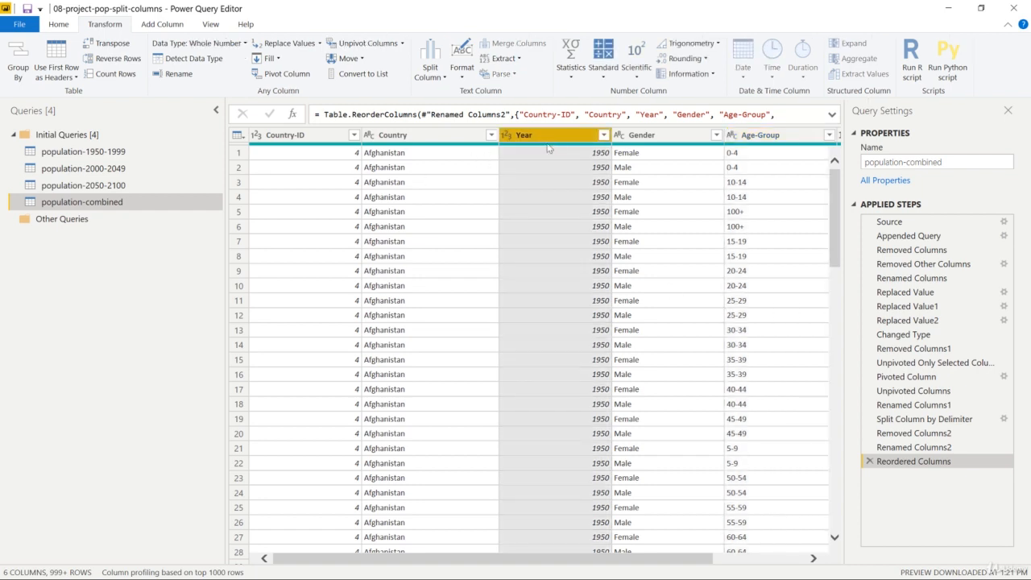
{"action": "left_click", "coordinate": [603, 135]}
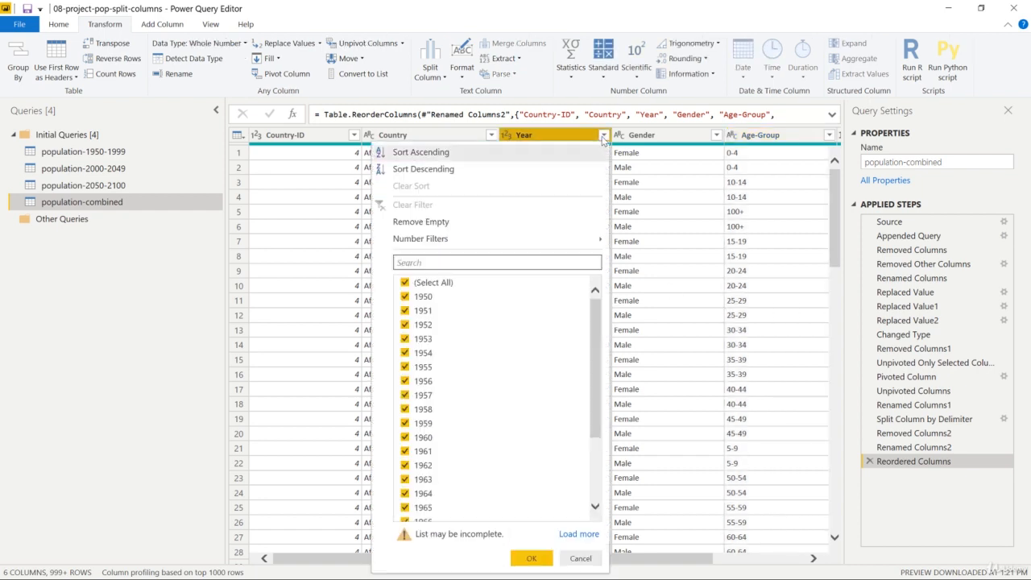
{"action": "left_click", "coordinate": [443, 169]}
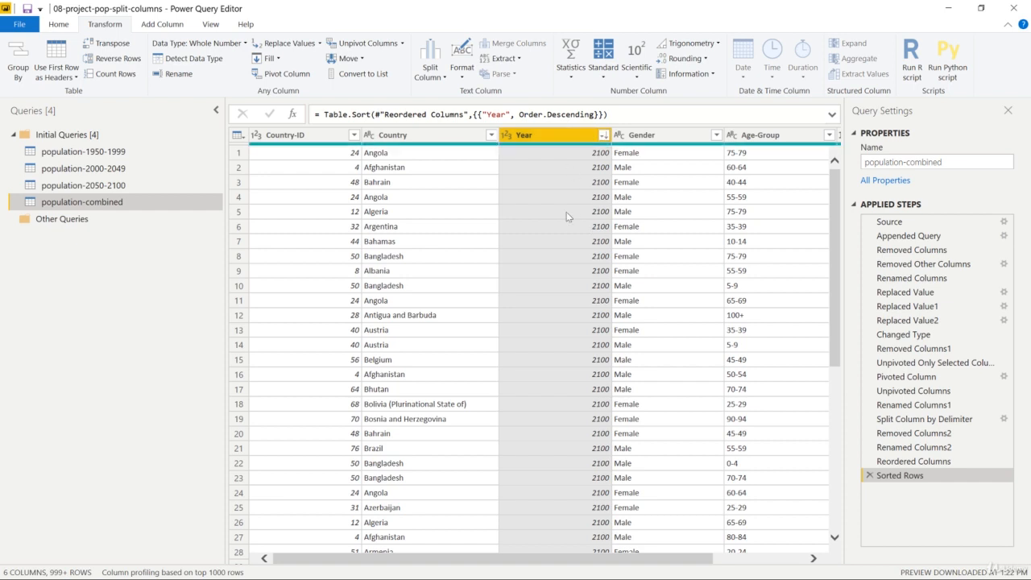
Add an ascending sort on the Country column as the second sort level after Year.
{"action": "left_click", "coordinate": [453, 136]}
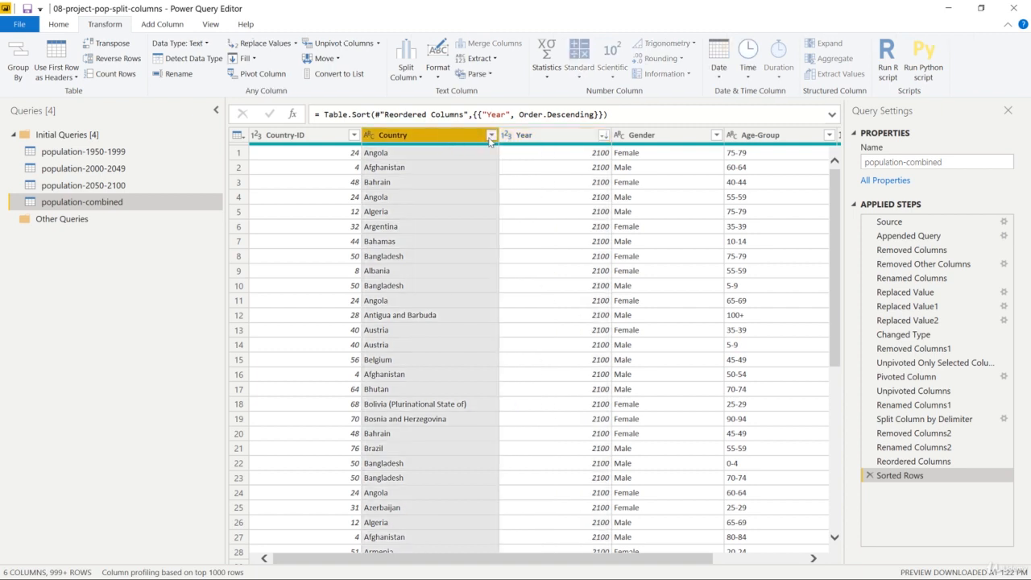
{"action": "left_click", "coordinate": [491, 136]}
{"action": "left_click", "coordinate": [352, 153]}
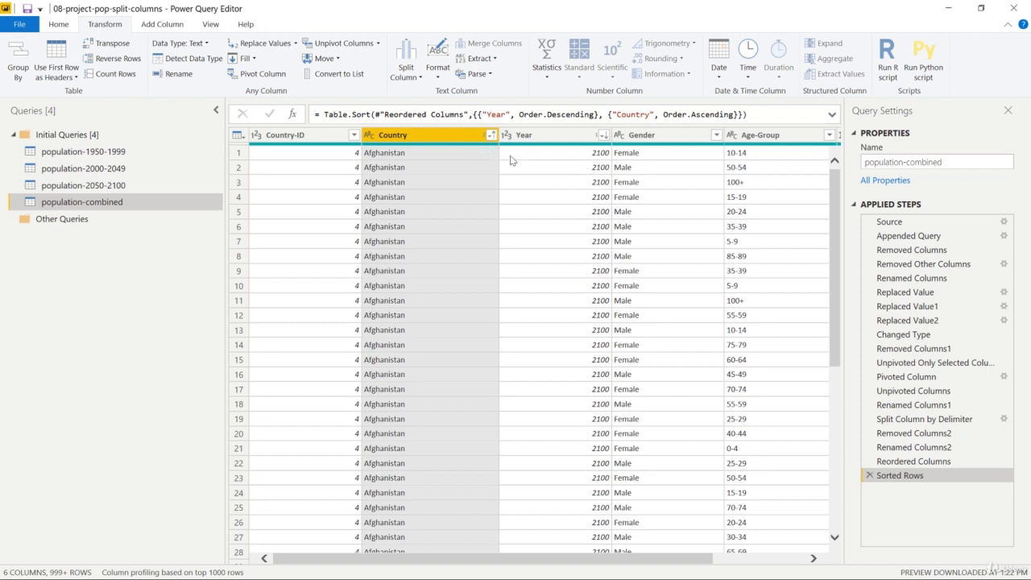
Change the Year column's sort order to ascending and save the project.
{"action": "left_click", "coordinate": [603, 137]}
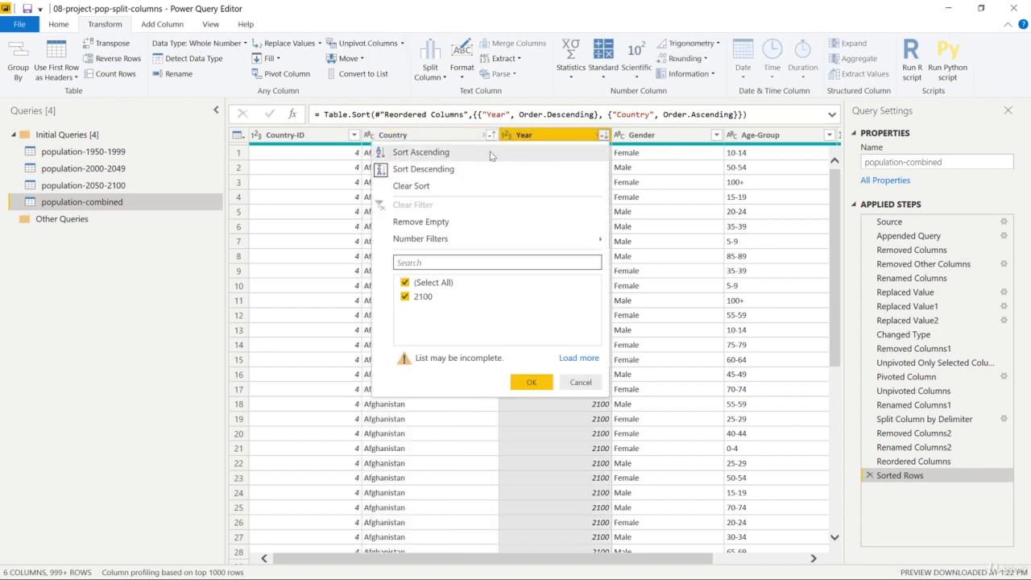
{"action": "left_click", "coordinate": [442, 153]}
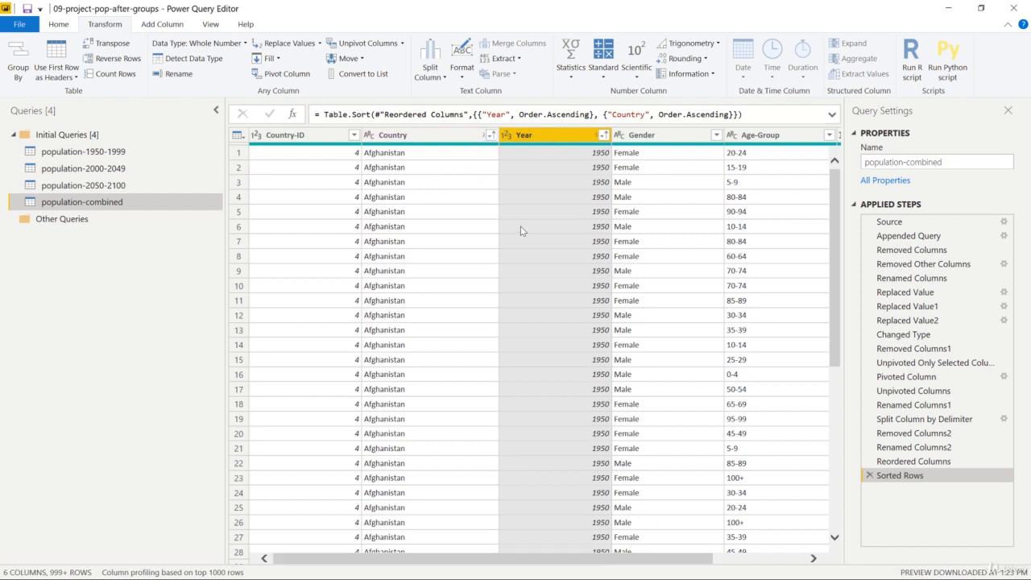
{"action": "left_click", "coordinate": [28, 10]}
{"action": "left_click", "coordinate": [573, 323]}
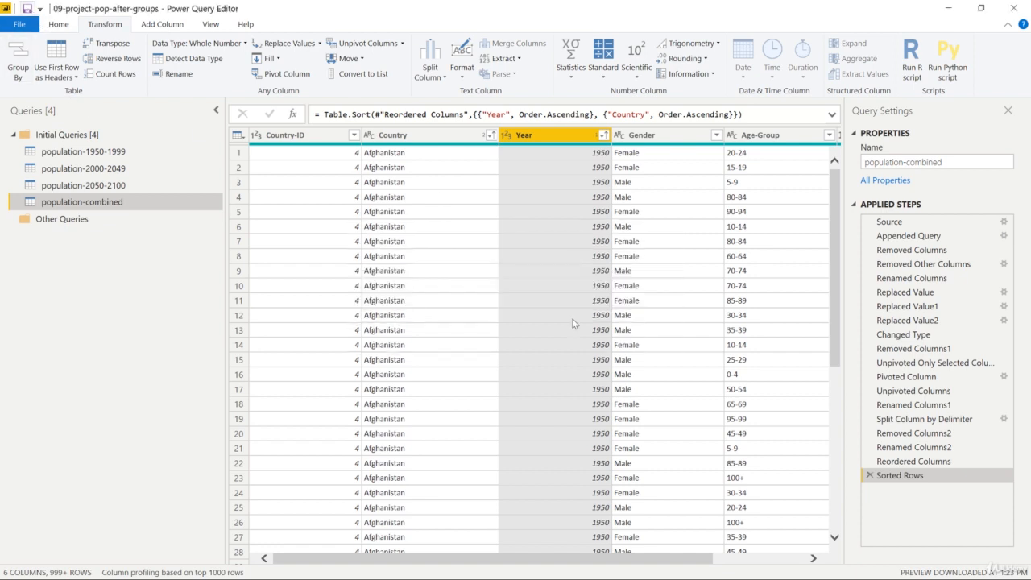